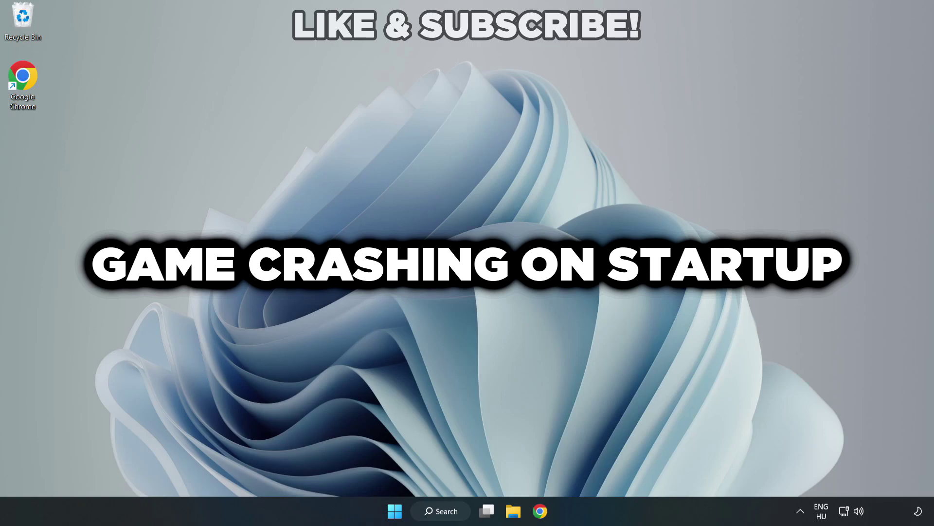
- Search Windows for 'device manager'
{"action": "left_click", "coordinate": [447, 514]}
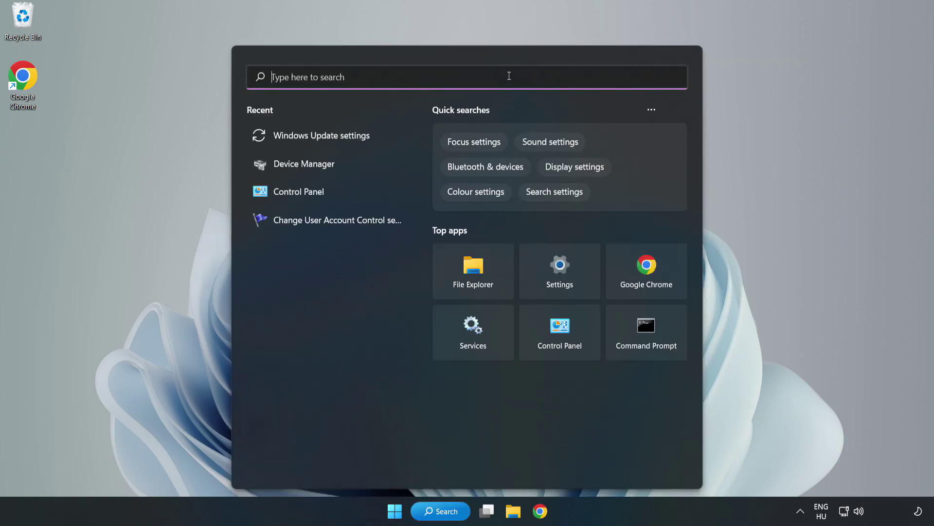
{"action": "type", "text": "devi"}
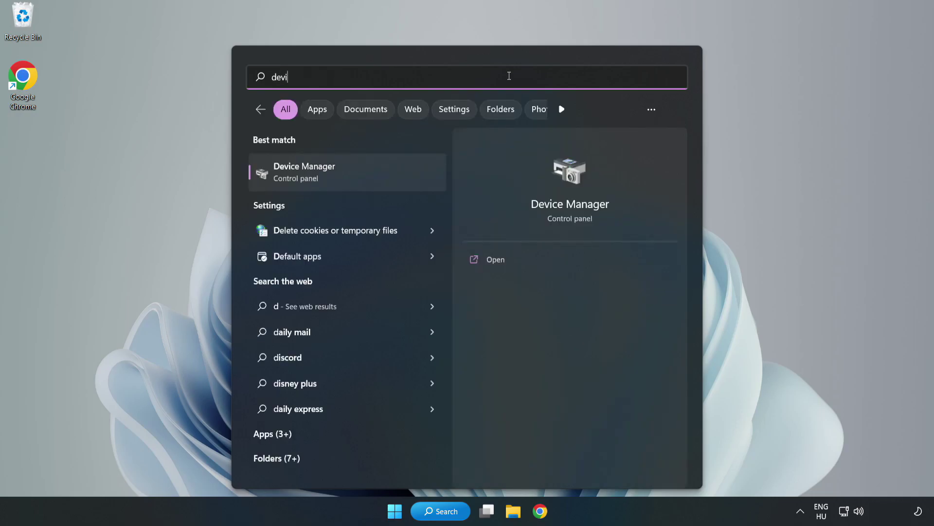
{"action": "type", "text": "ce manager"}
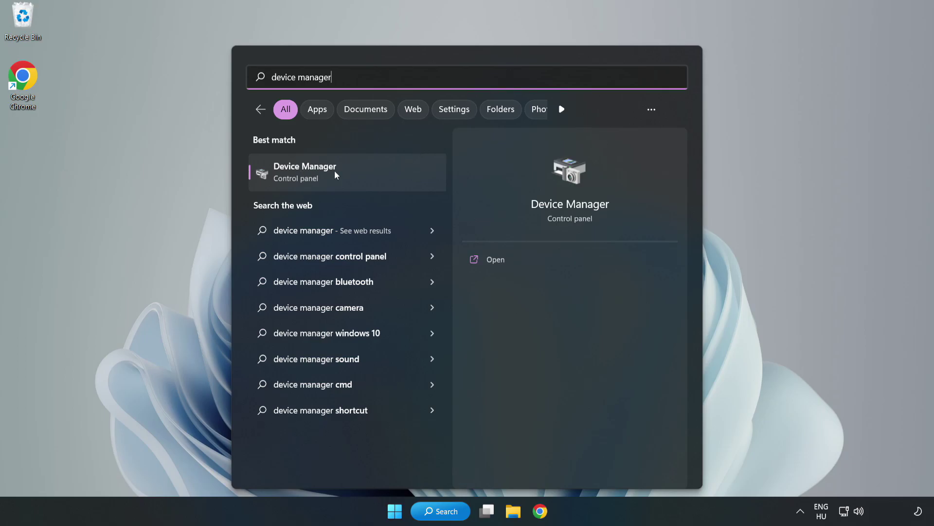
- Open Device Manager, expand Display adapters and select VMware SVGA 3D
{"action": "left_click", "coordinate": [348, 180]}
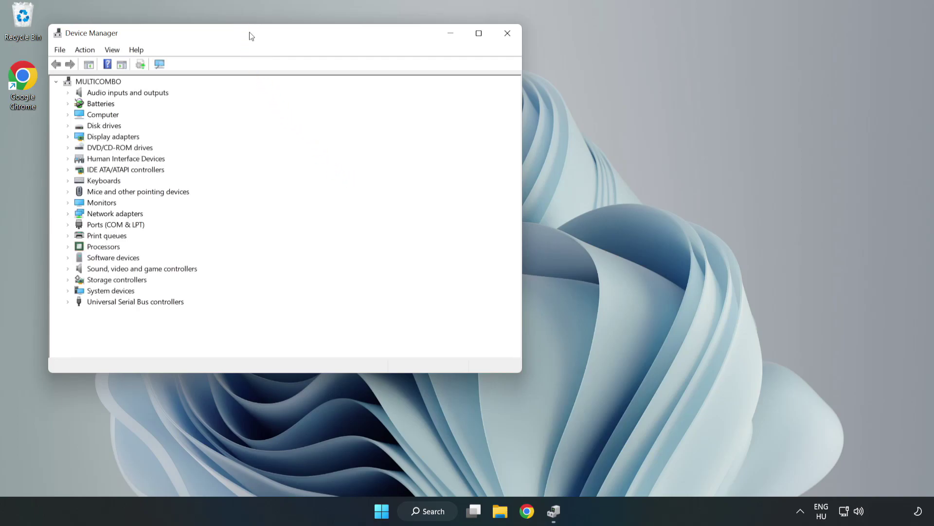
{"action": "left_click_drag", "start_coordinate": [251, 36], "coordinate": [417, 84]}
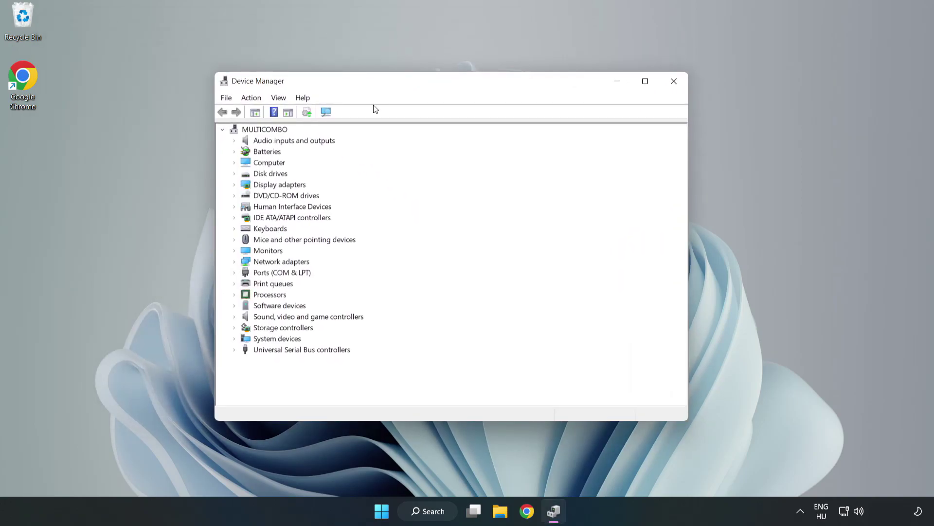
{"action": "left_click", "coordinate": [251, 186]}
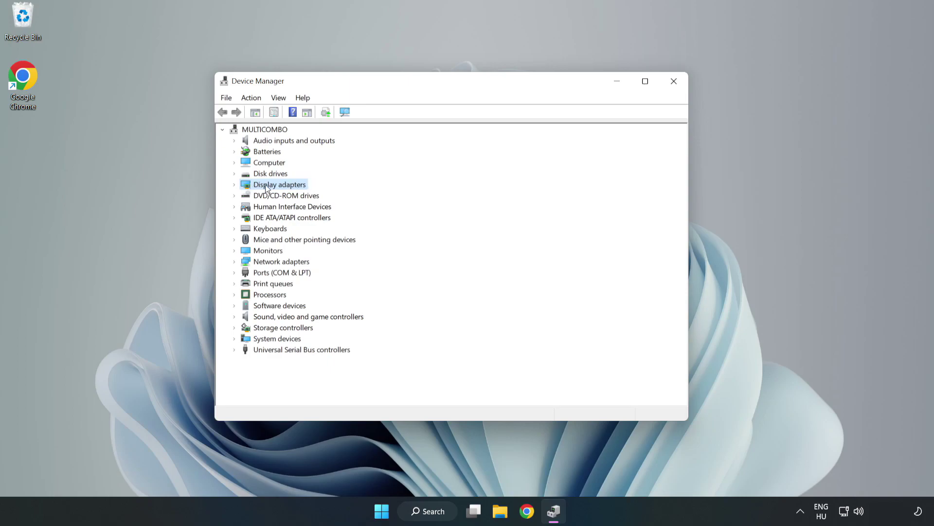
{"action": "left_click", "coordinate": [235, 185]}
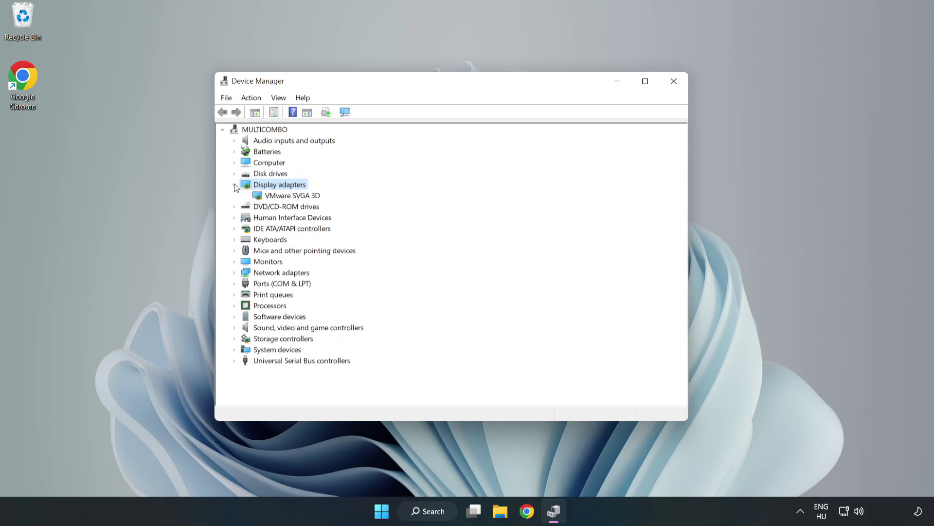
{"action": "left_click", "coordinate": [263, 199]}
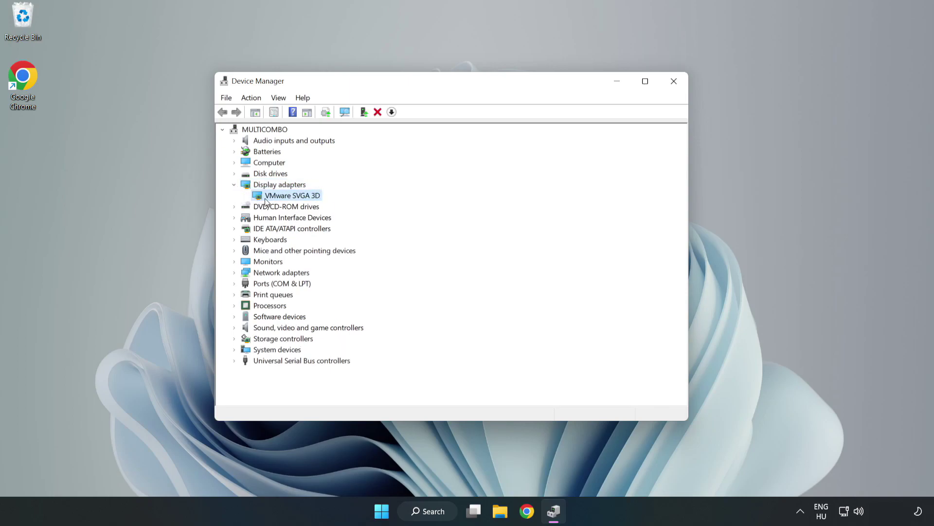
- Search automatically for a VMware SVGA 3D driver update; it is already up to date
{"action": "right_click", "coordinate": [290, 198]}
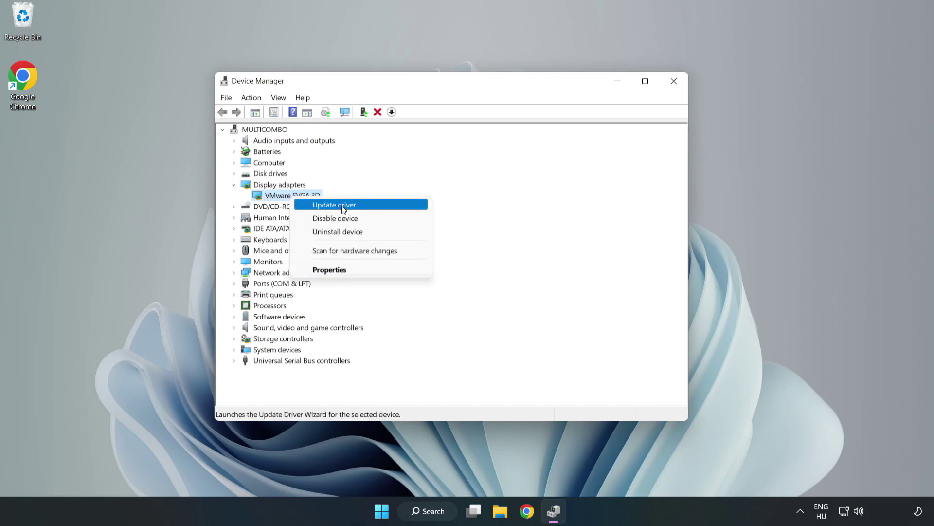
{"action": "left_click", "coordinate": [362, 207]}
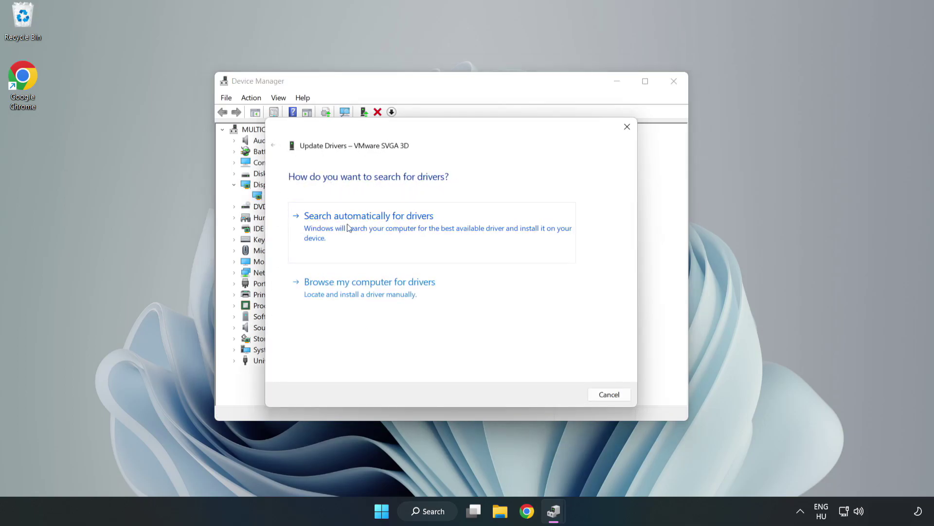
{"action": "left_click", "coordinate": [371, 228]}
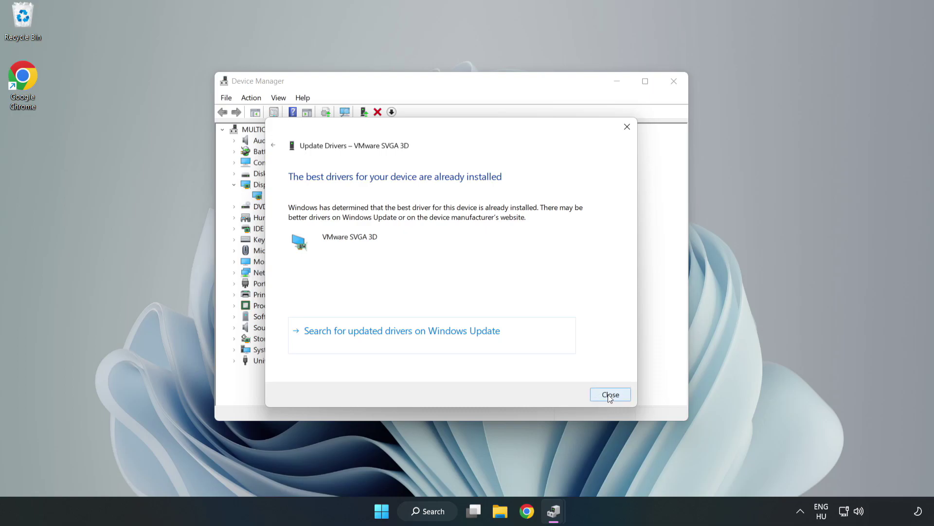
{"action": "left_click", "coordinate": [611, 395]}
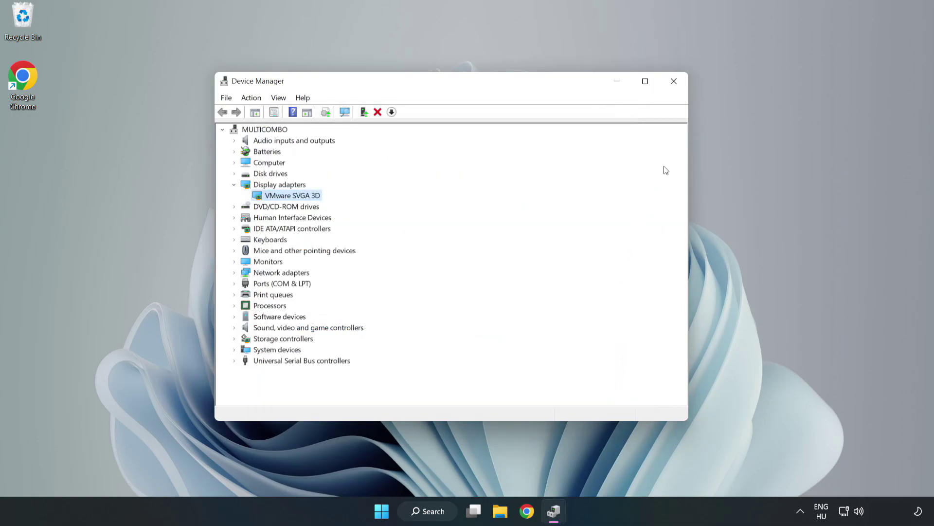
- Close Device Manager and search Windows for 'updates'
{"action": "left_click", "coordinate": [675, 84]}
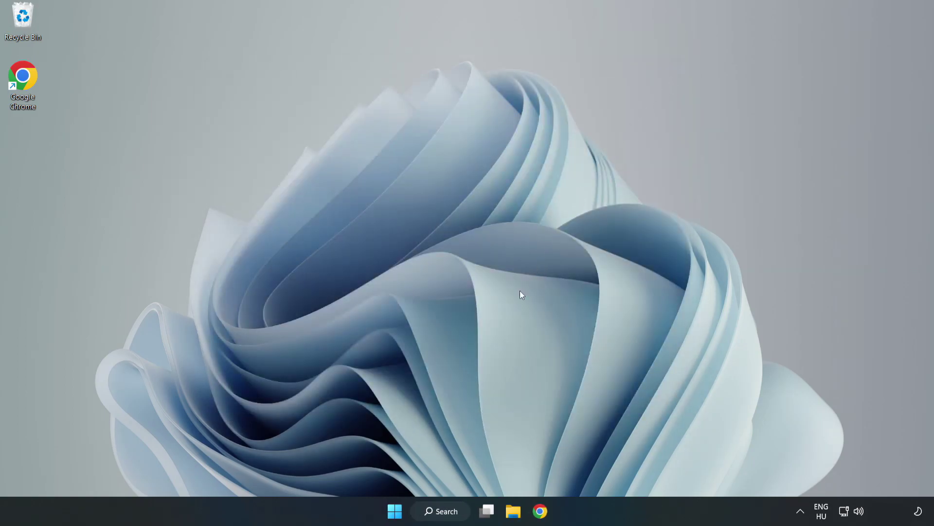
{"action": "left_click", "coordinate": [443, 515]}
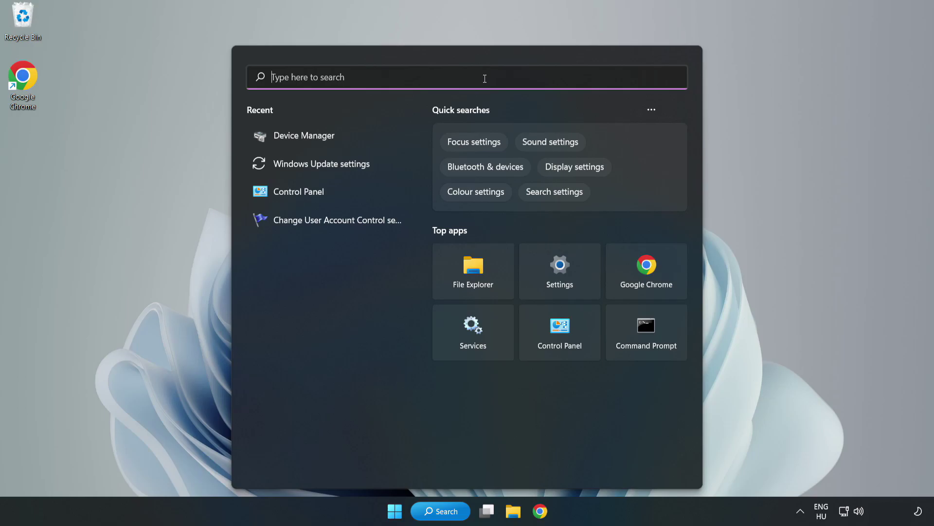
{"action": "type", "text": "updates"}
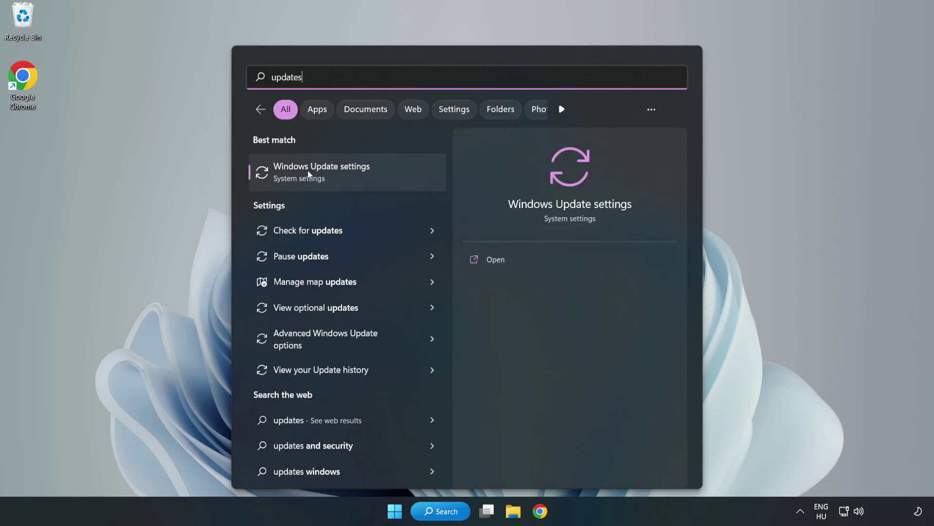
- Run Check for updates in maximized Windows Update settings, then close Settings
{"action": "left_click", "coordinate": [333, 175]}
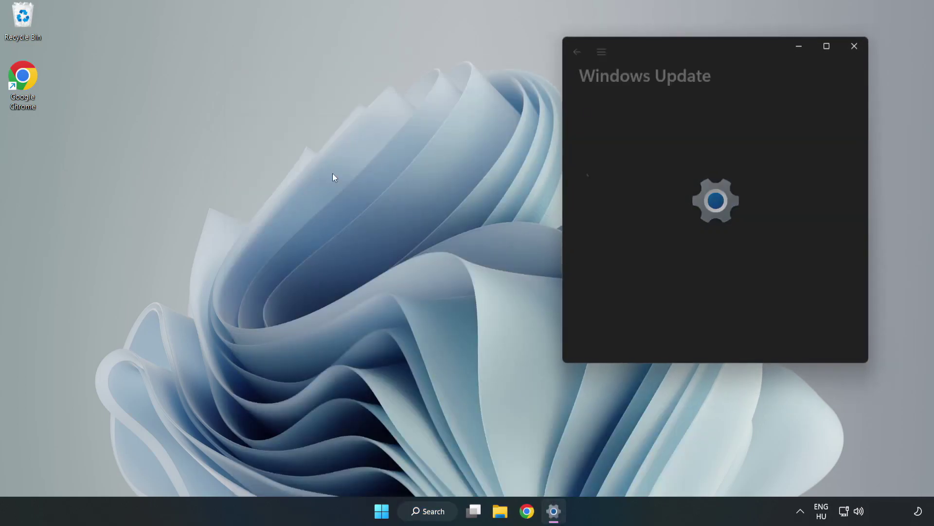
{"action": "left_click", "coordinate": [828, 46]}
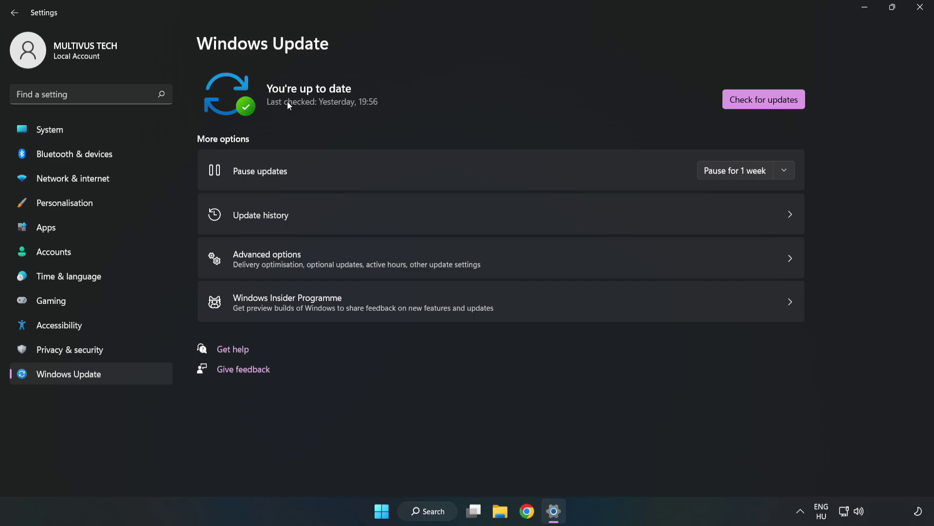
{"action": "left_click", "coordinate": [767, 101]}
{"action": "left_click", "coordinate": [920, 7]}
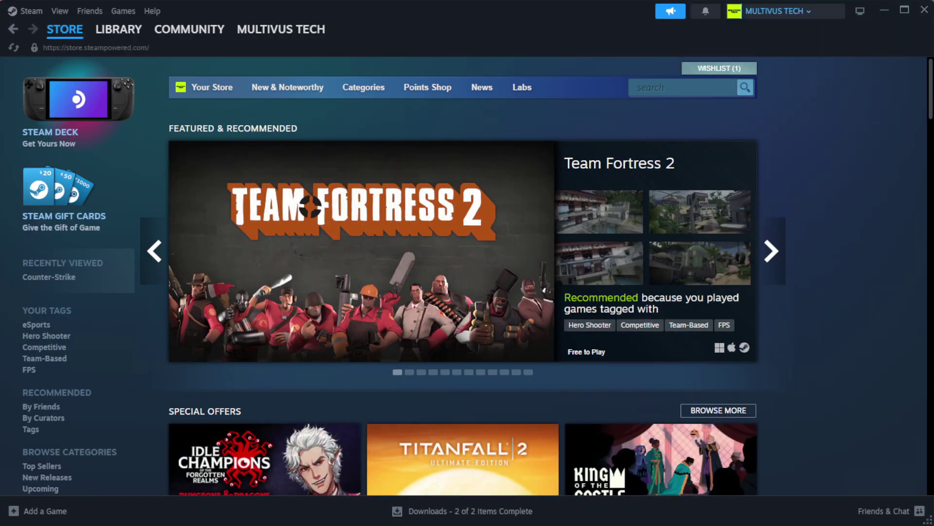
- Verify YOUR NOT WORKING GAME's installed files in Steam Properties, validating all 1039 files
{"action": "mouse_move", "coordinate": [109, 38]}
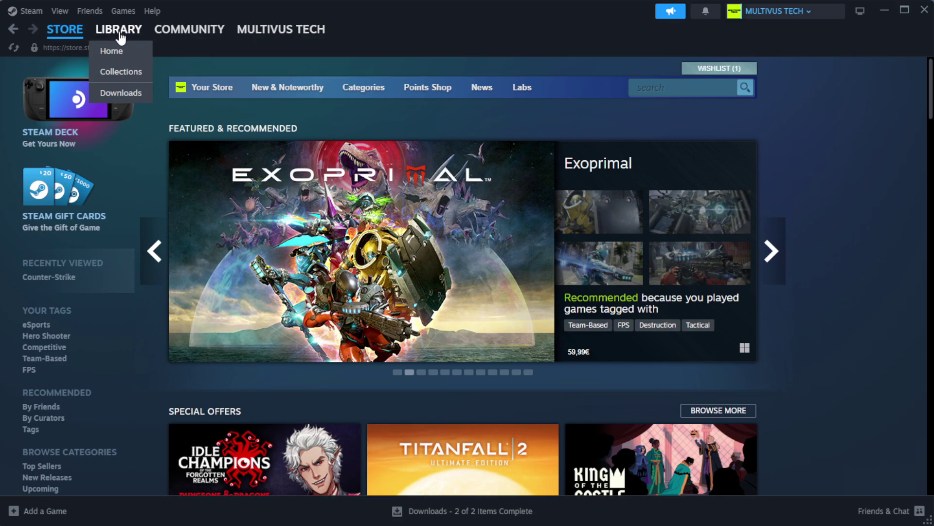
{"action": "left_click", "coordinate": [136, 51]}
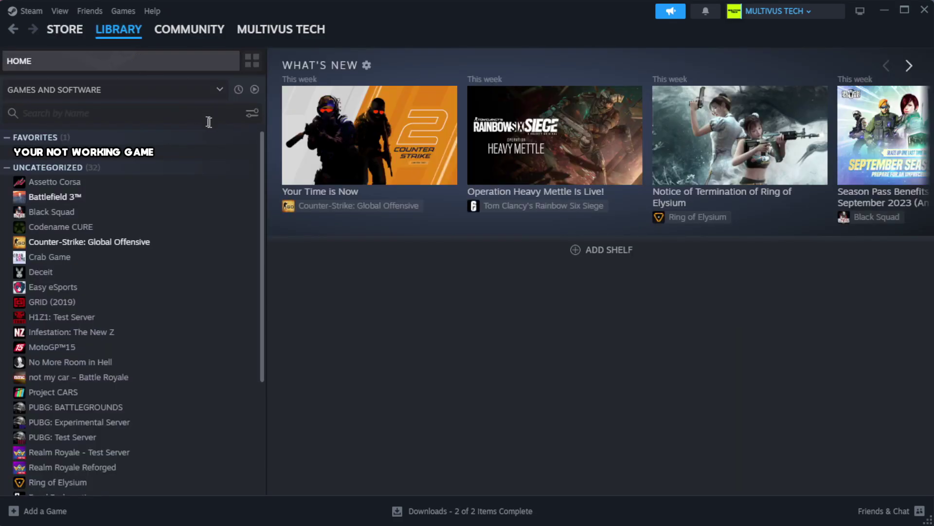
{"action": "right_click", "coordinate": [229, 155]}
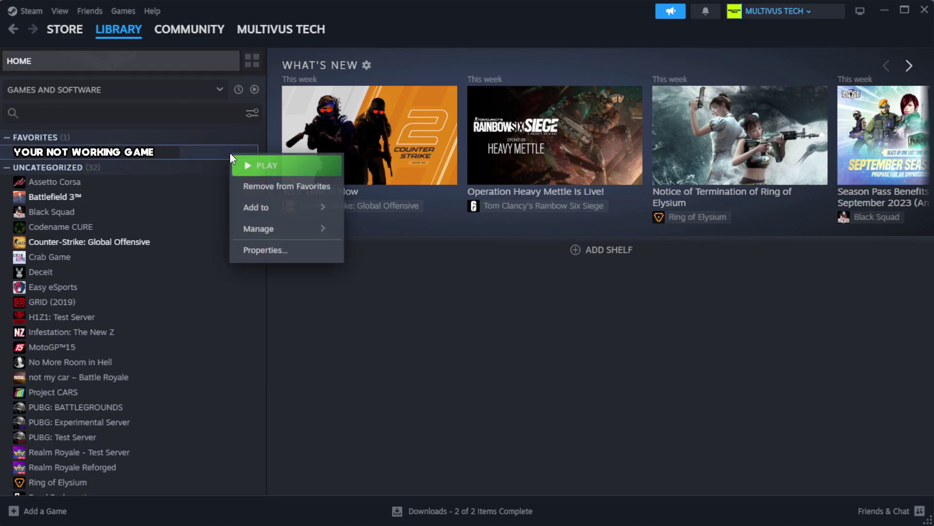
{"action": "left_click", "coordinate": [295, 253]}
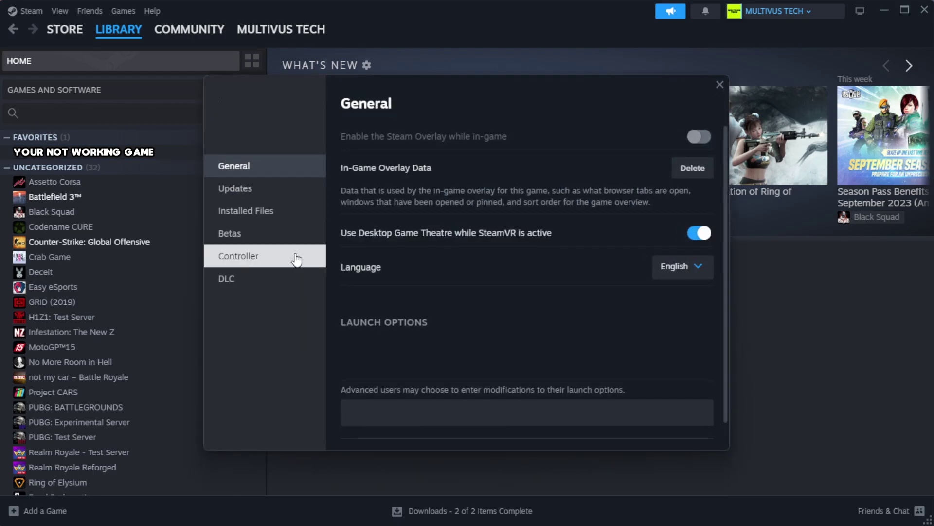
{"action": "left_click", "coordinate": [307, 222]}
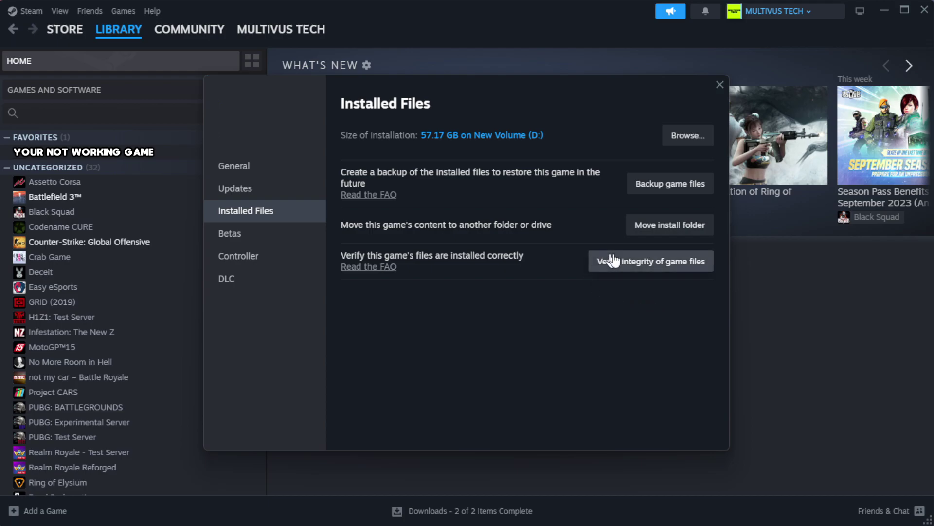
{"action": "left_click", "coordinate": [657, 272]}
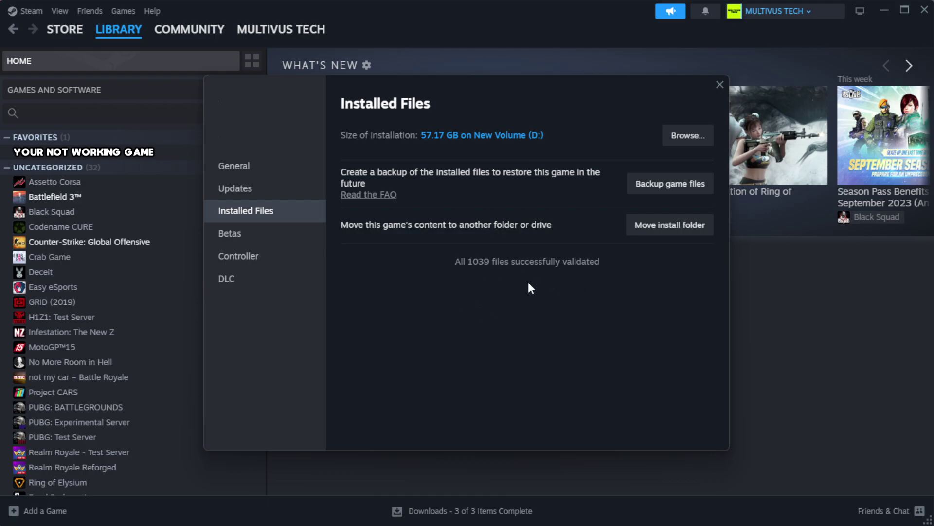
- Open the Properties of the YOUR NOT WORKING GAME shortcut in its install folder
{"action": "left_click", "coordinate": [688, 135]}
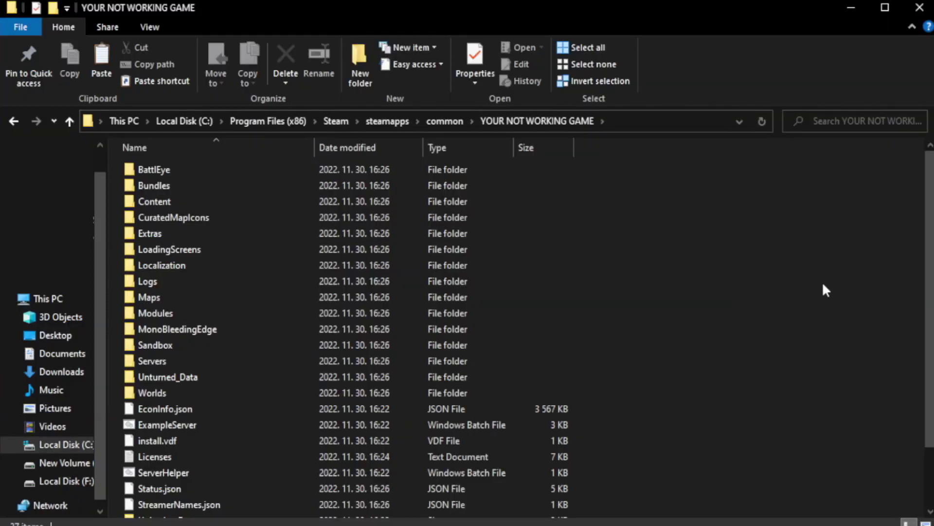
{"action": "left_click_drag", "start_coordinate": [933, 292], "coordinate": [932, 349]}
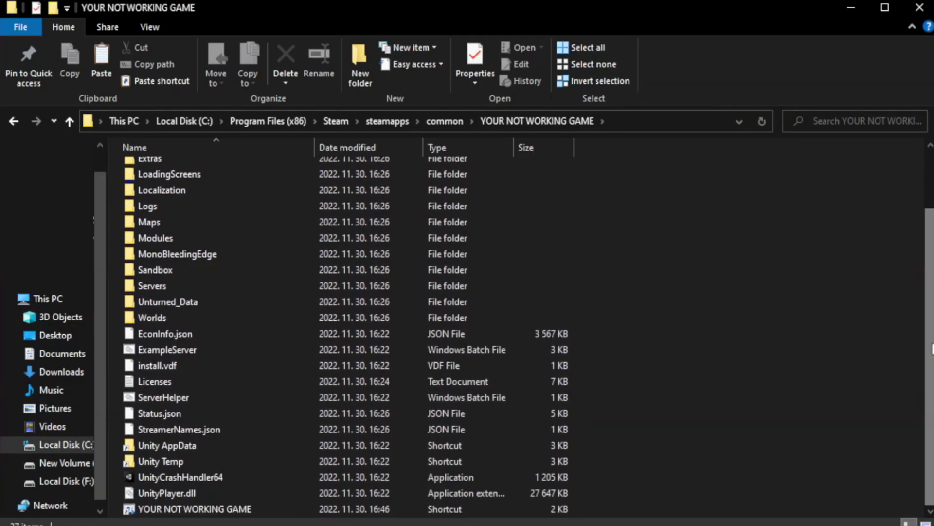
{"action": "left_click", "coordinate": [378, 508]}
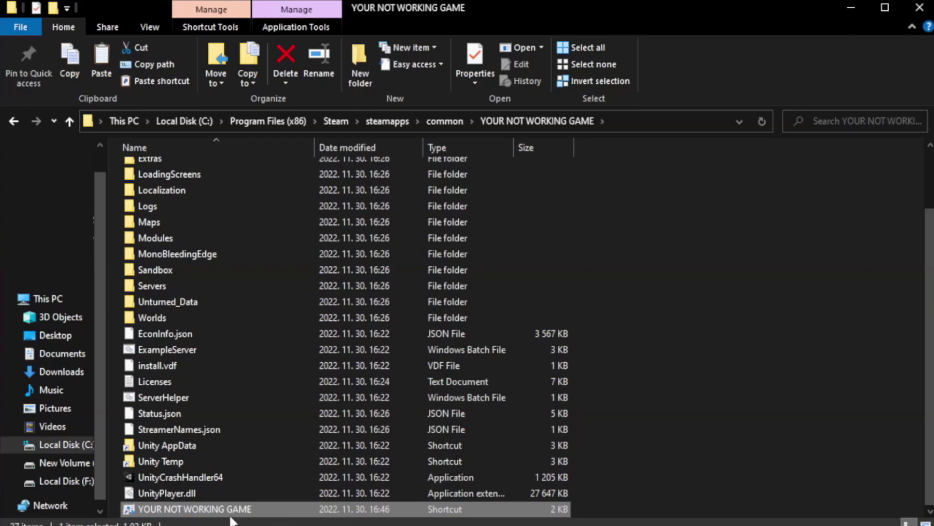
{"action": "right_click", "coordinate": [312, 509]}
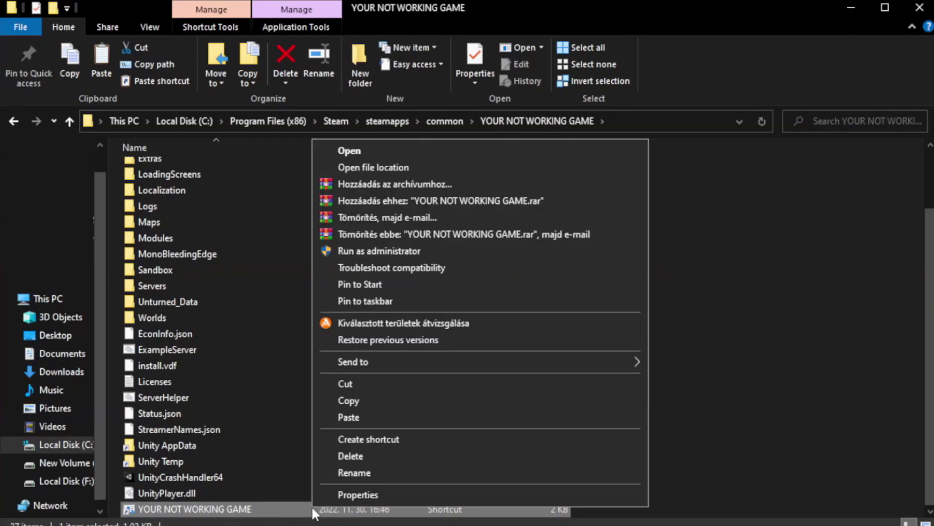
{"action": "left_click", "coordinate": [476, 492]}
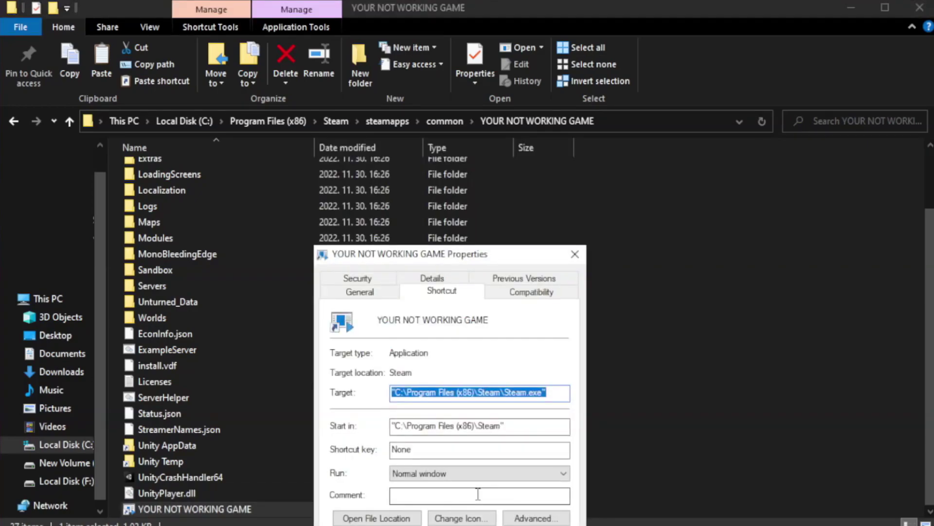
{"action": "left_click_drag", "start_coordinate": [471, 260], "coordinate": [470, 97]}
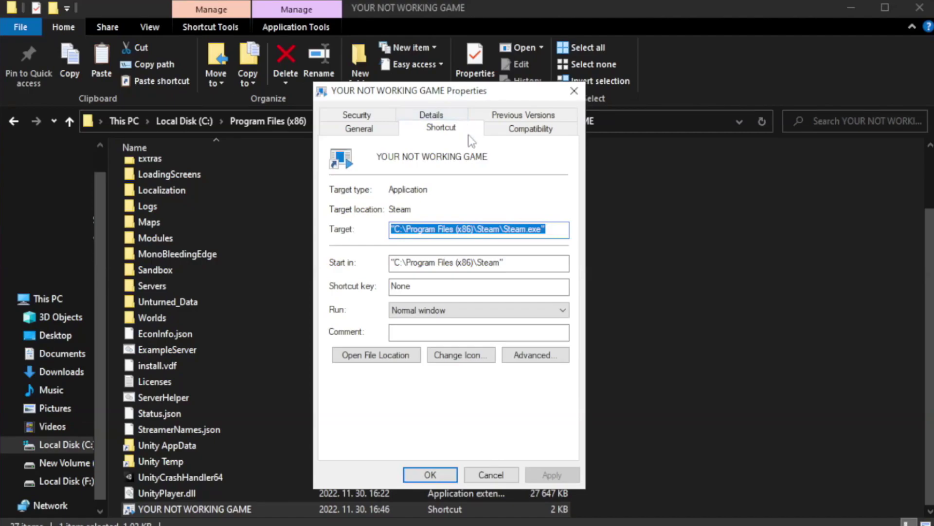
- Set Windows 8 compatibility mode and disable fullscreen optimizations for the shortcut, then apply
{"action": "left_click", "coordinate": [530, 129]}
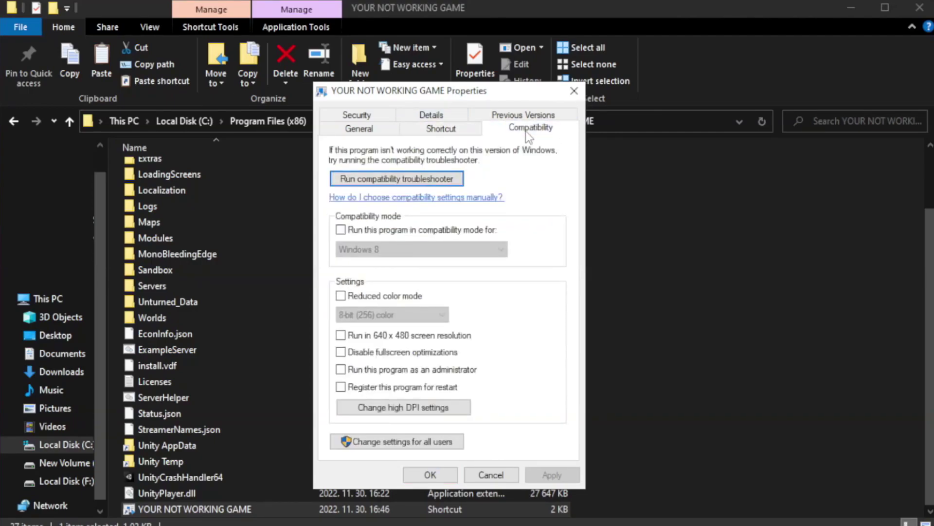
{"action": "left_click", "coordinate": [377, 232]}
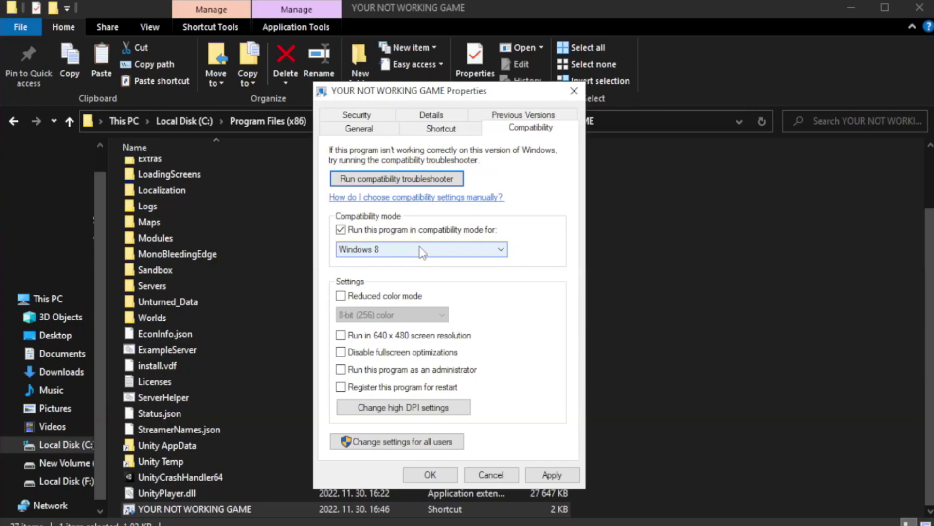
{"action": "left_click", "coordinate": [382, 249]}
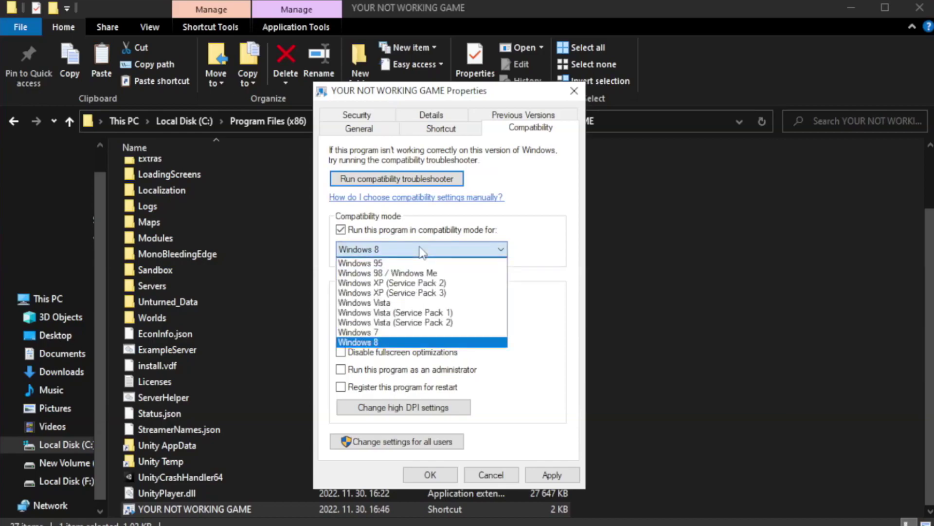
{"action": "left_click", "coordinate": [396, 343]}
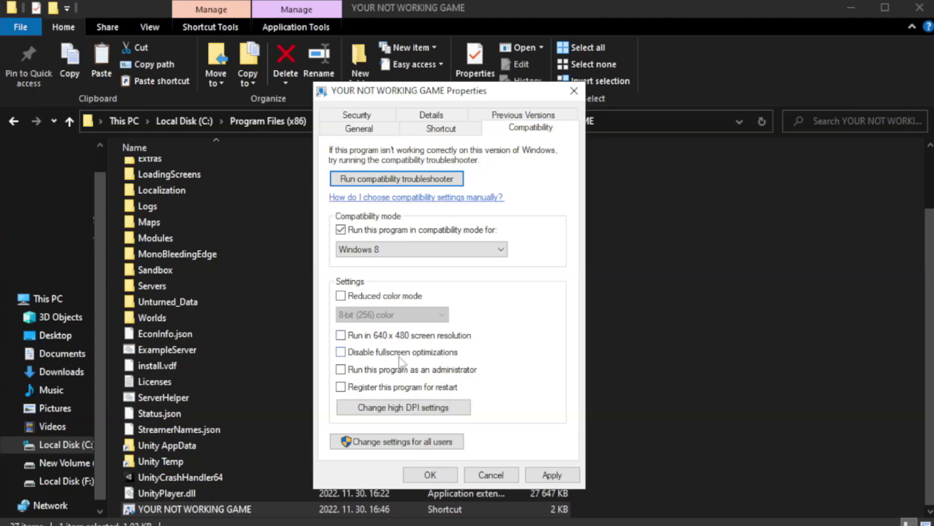
{"action": "left_click", "coordinate": [365, 359]}
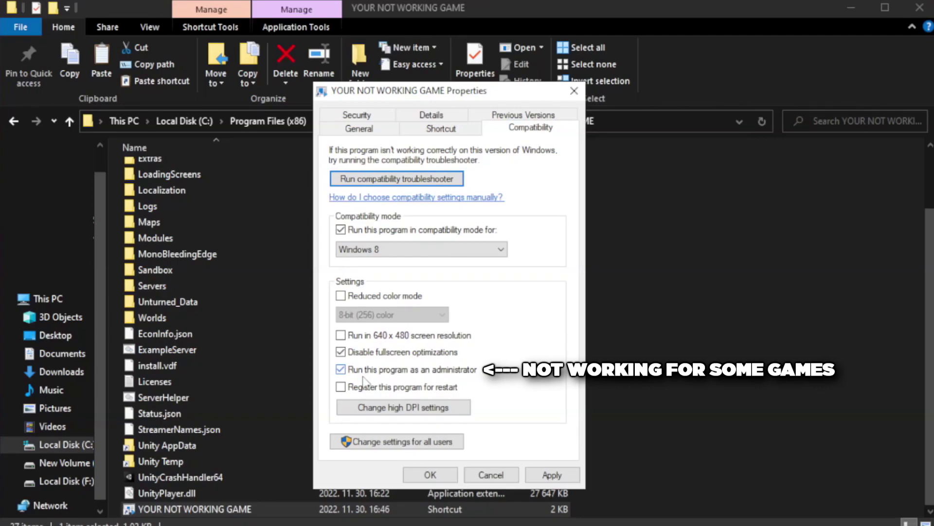
{"action": "left_click", "coordinate": [555, 476]}
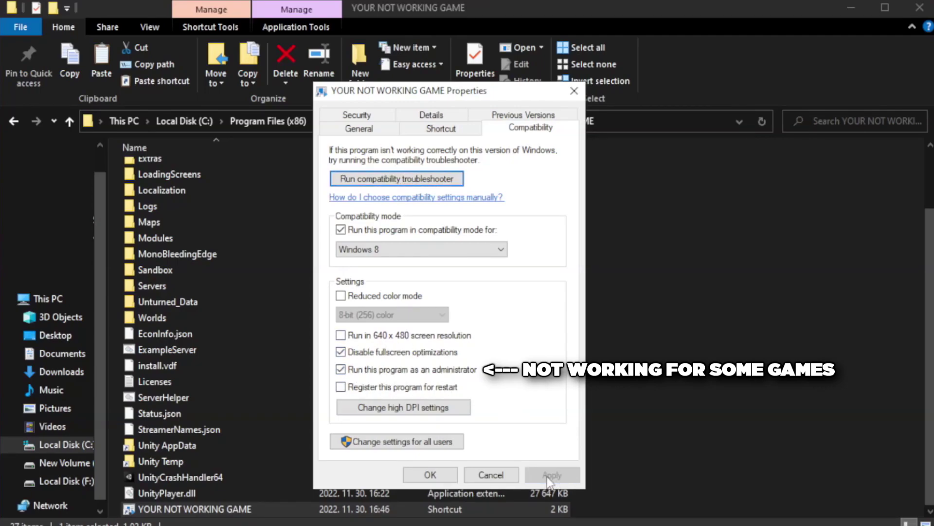
{"action": "left_click", "coordinate": [429, 477]}
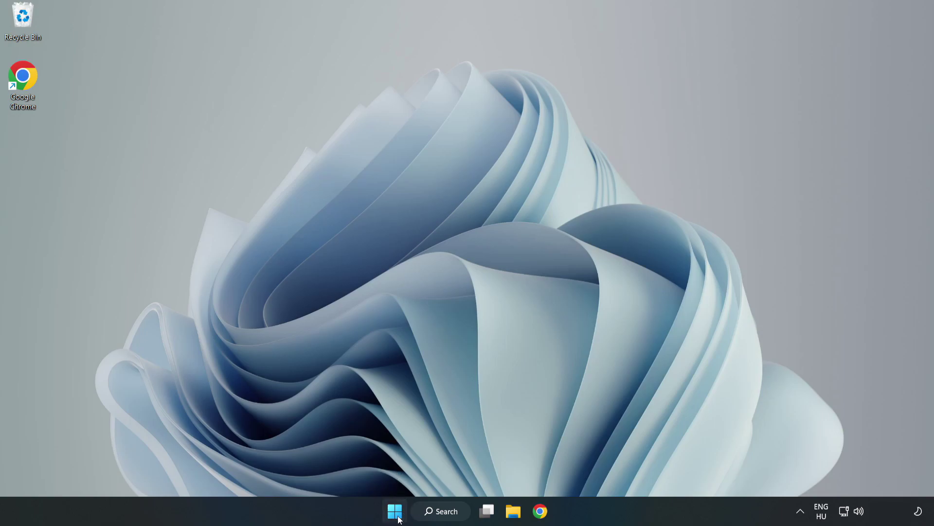
- Open Task Manager on its Startup apps page
{"action": "right_click", "coordinate": [397, 515]}
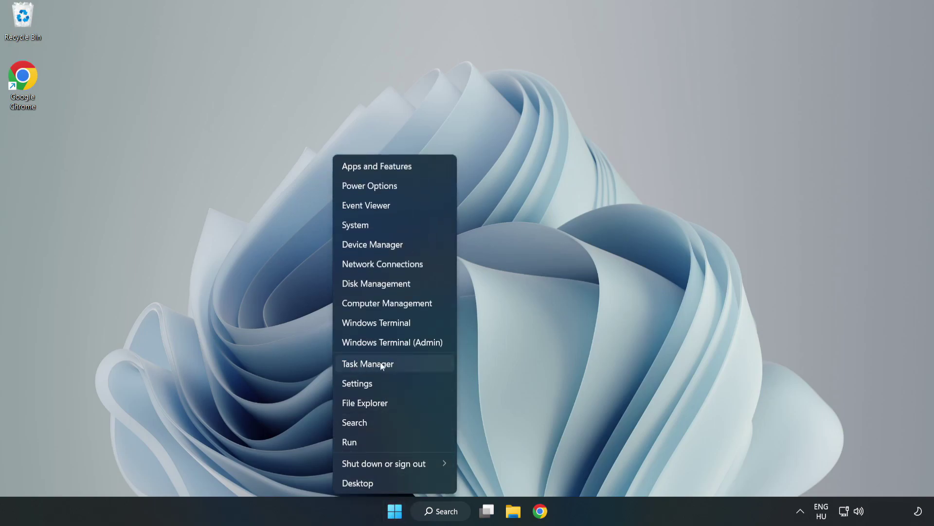
{"action": "left_click", "coordinate": [393, 363]}
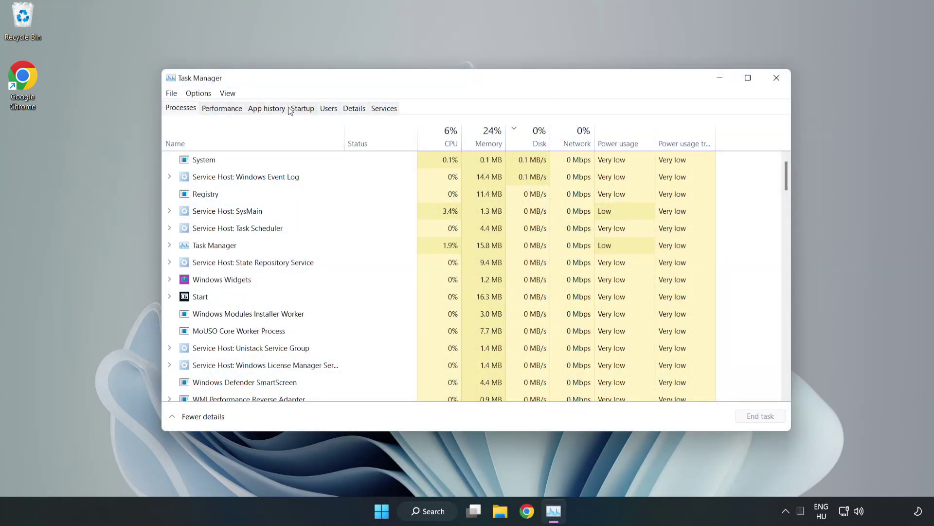
{"action": "left_click", "coordinate": [304, 111]}
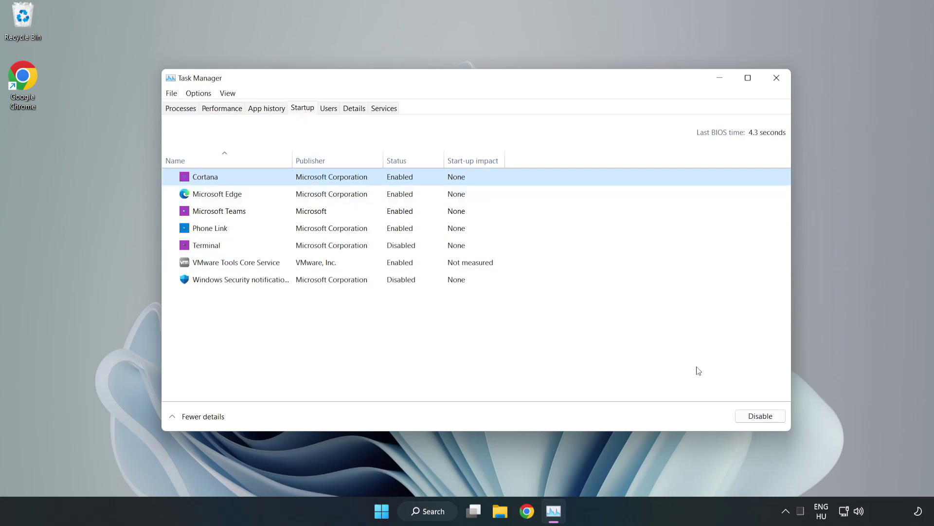
- Disable Cortana, Microsoft Edge, Microsoft Teams and Phone Link as startup apps
{"action": "left_click", "coordinate": [759, 416]}
{"action": "left_click", "coordinate": [411, 195]}
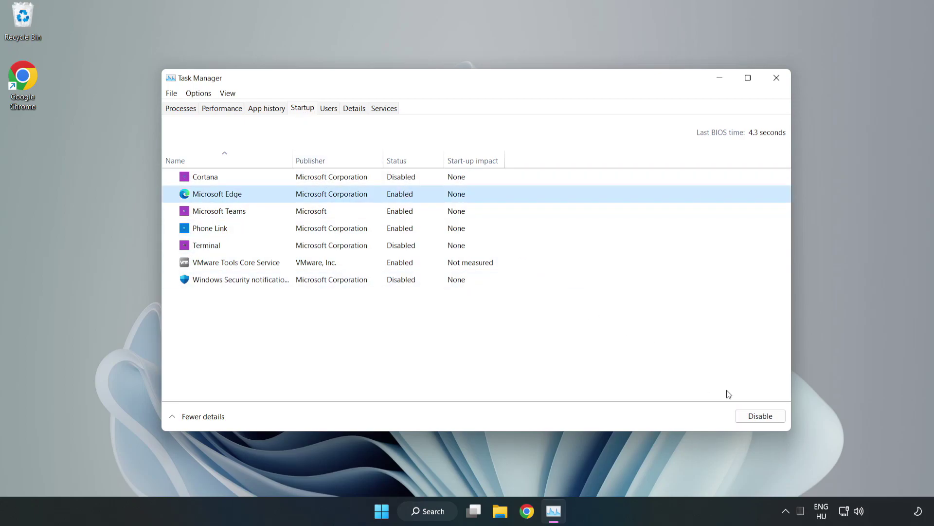
{"action": "left_click", "coordinate": [755, 416]}
{"action": "left_click", "coordinate": [317, 211]}
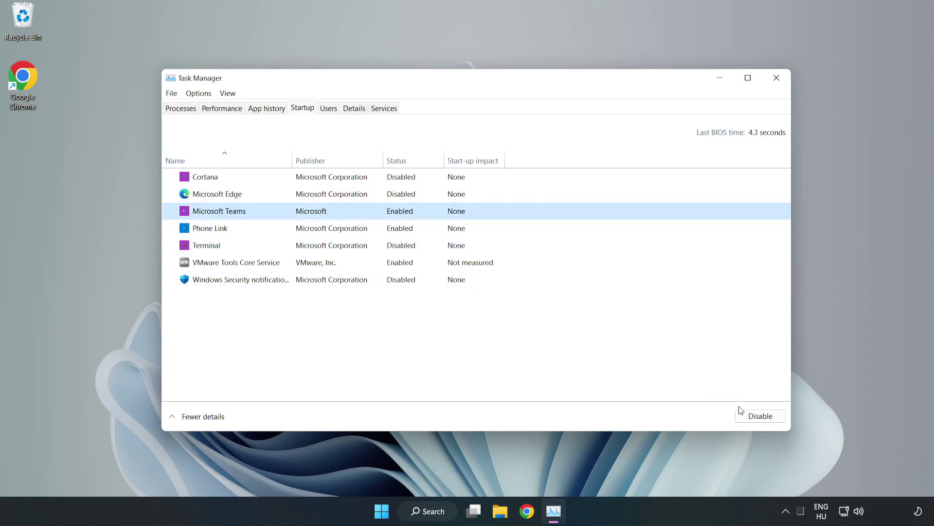
{"action": "left_click", "coordinate": [749, 416]}
{"action": "left_click", "coordinate": [310, 229]}
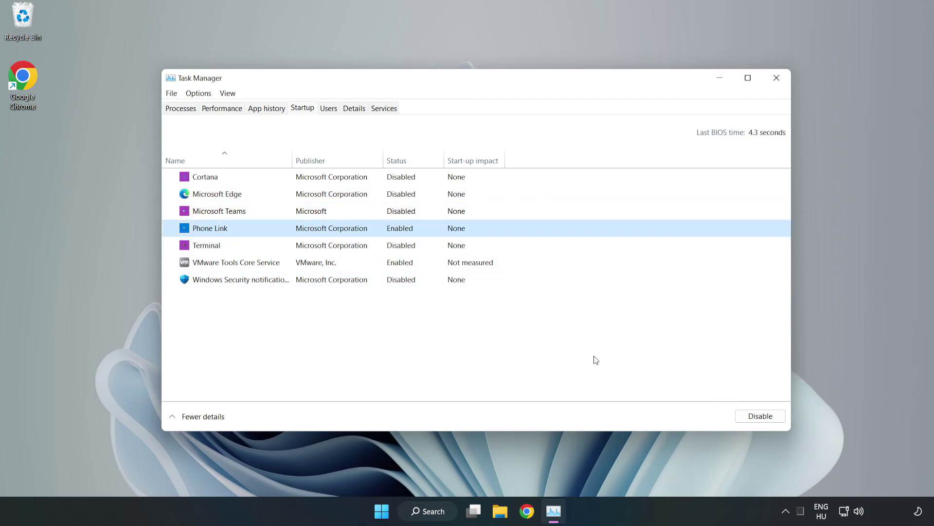
{"action": "left_click", "coordinate": [772, 418]}
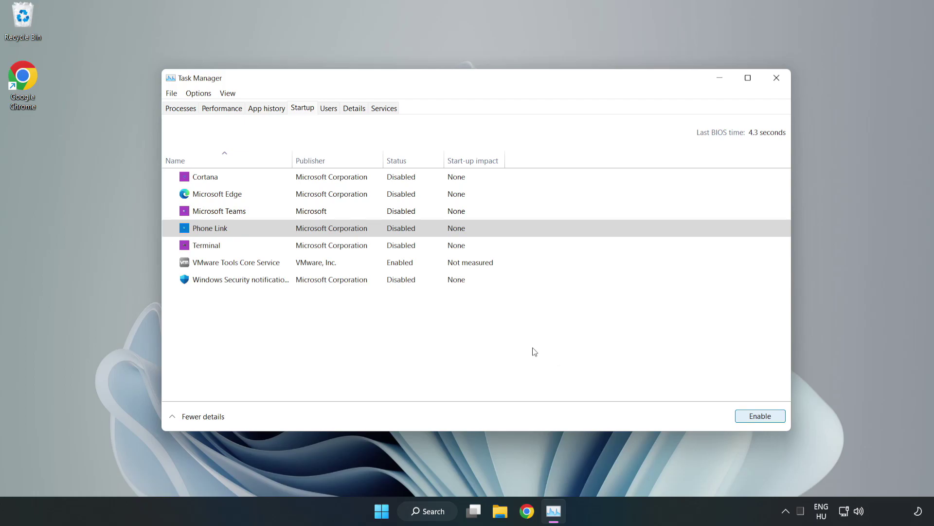
- Close Task Manager and open Windows Security by searching 'security'
{"action": "left_click", "coordinate": [777, 80]}
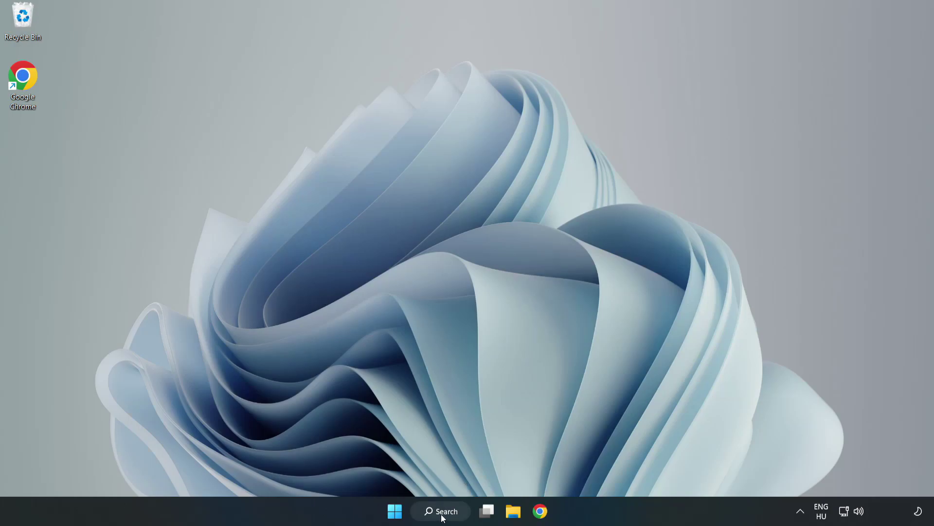
{"action": "left_click", "coordinate": [442, 517]}
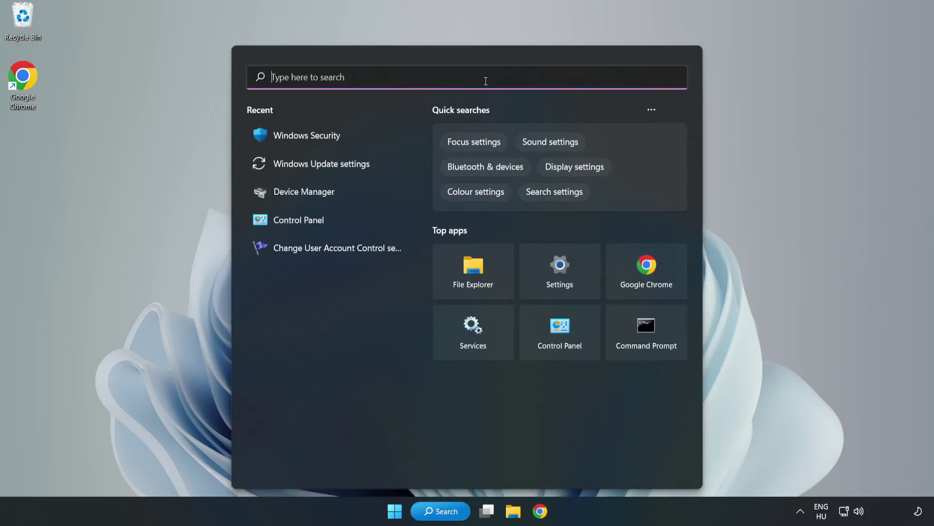
{"action": "type", "text": "security"}
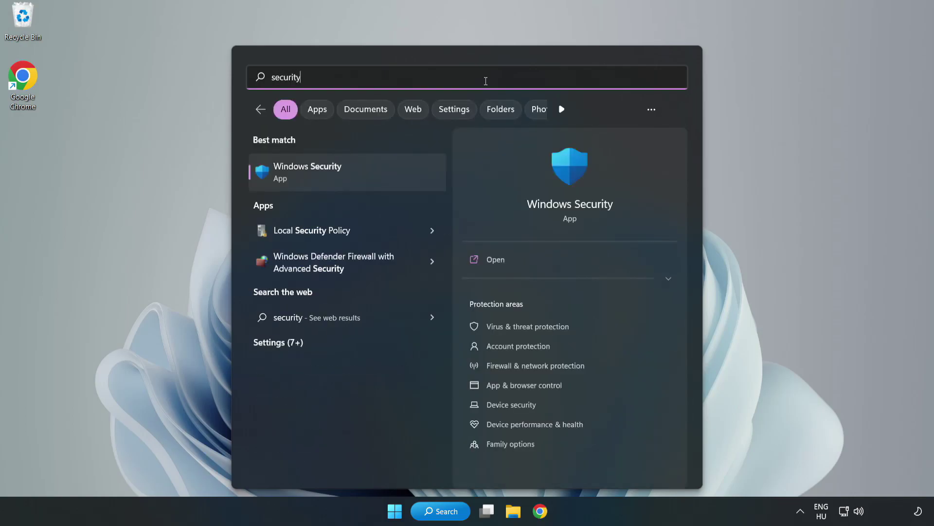
{"action": "left_click", "coordinate": [338, 180]}
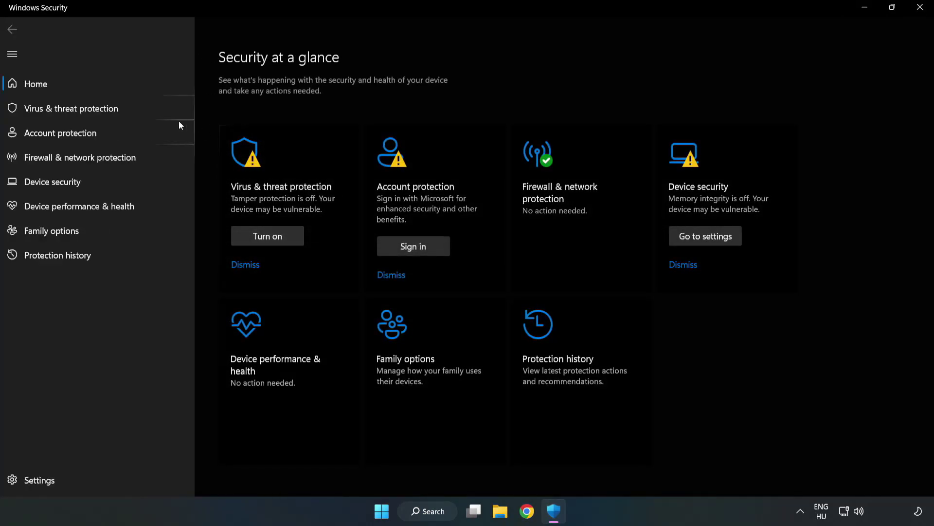
- Go to Virus & threat protection settings' Exclusions page and open Add an exclusion
{"action": "left_click", "coordinate": [60, 112]}
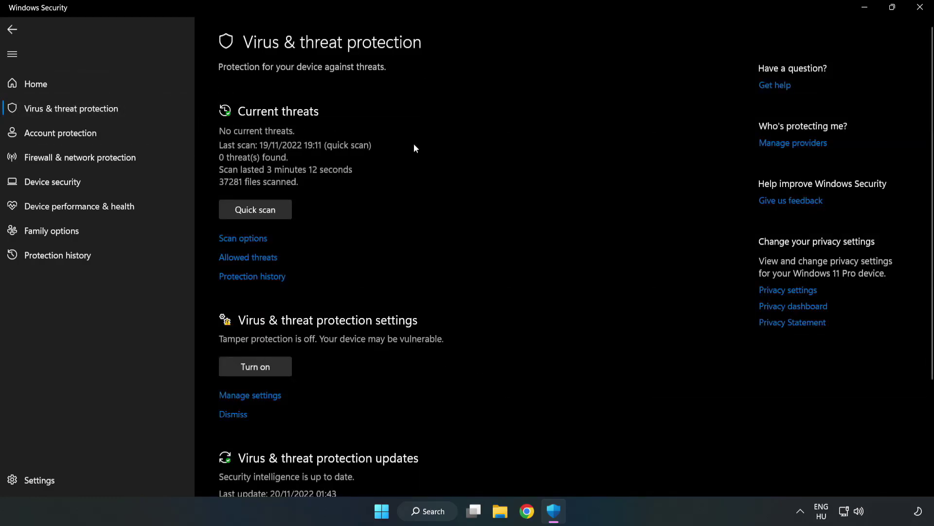
{"action": "scroll", "coordinate": [487, 188], "scroll_direction": "down", "scroll_amount": 3}
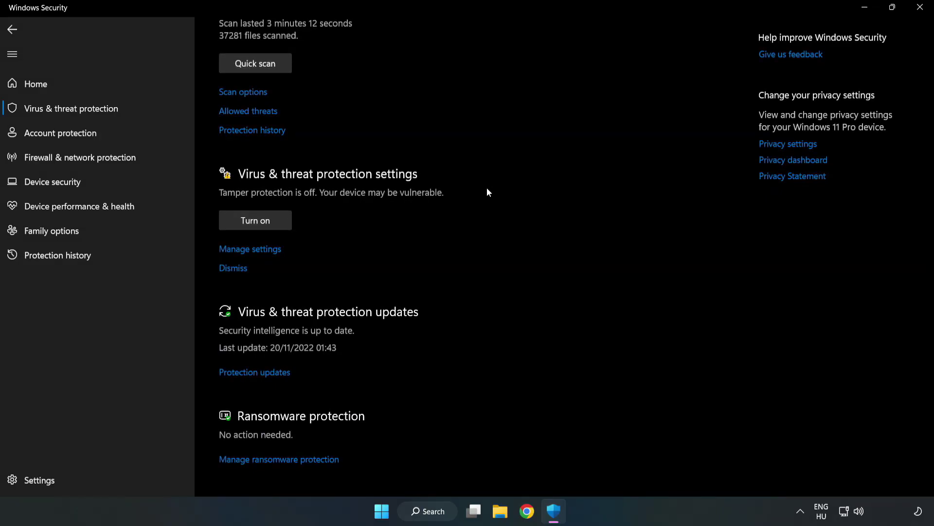
{"action": "left_click", "coordinate": [255, 249]}
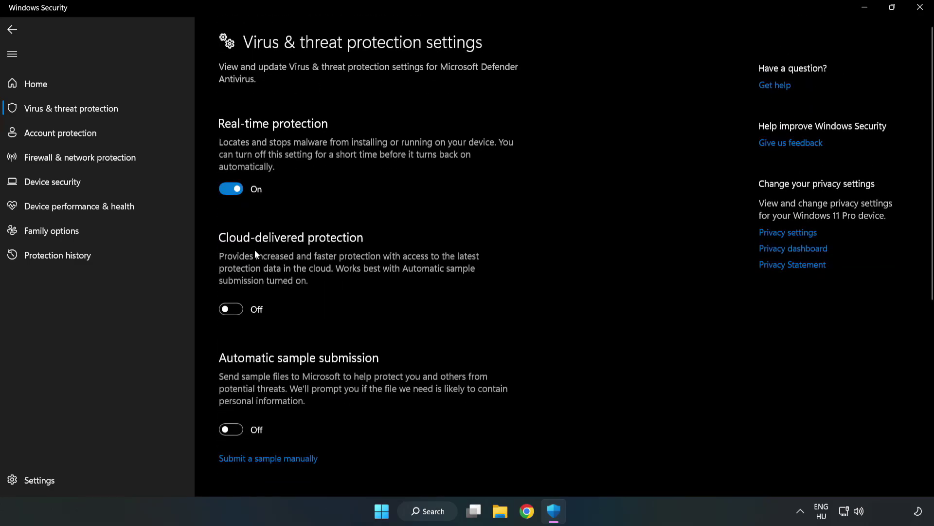
{"action": "scroll", "coordinate": [596, 249], "scroll_direction": "down", "scroll_amount": 6}
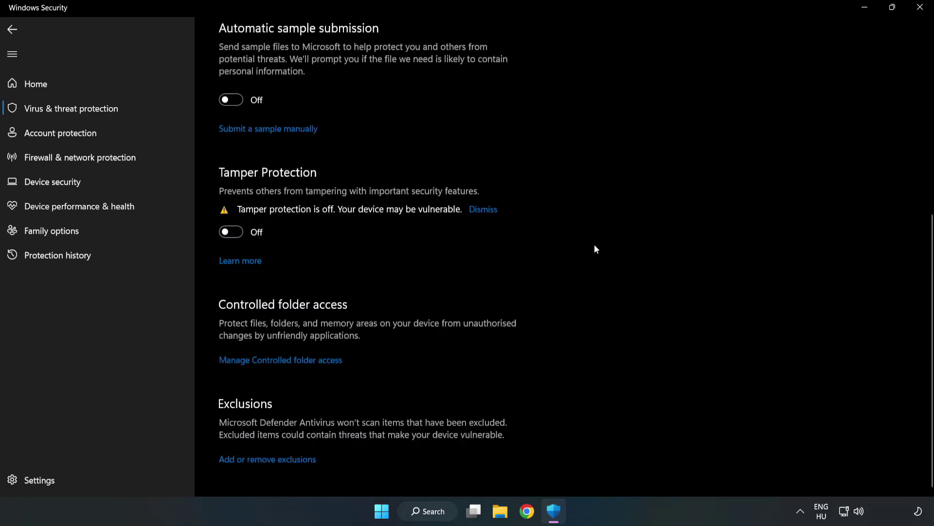
{"action": "left_click", "coordinate": [277, 460]}
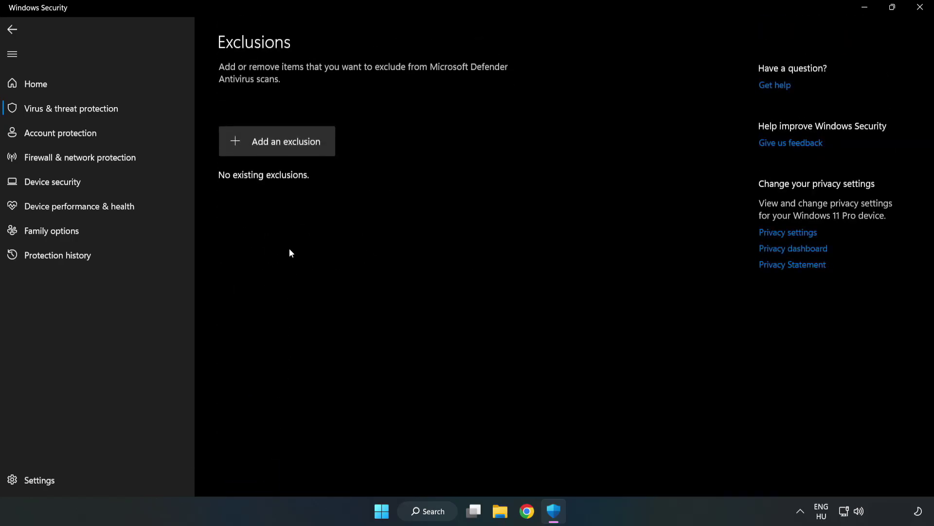
{"action": "left_click", "coordinate": [286, 146]}
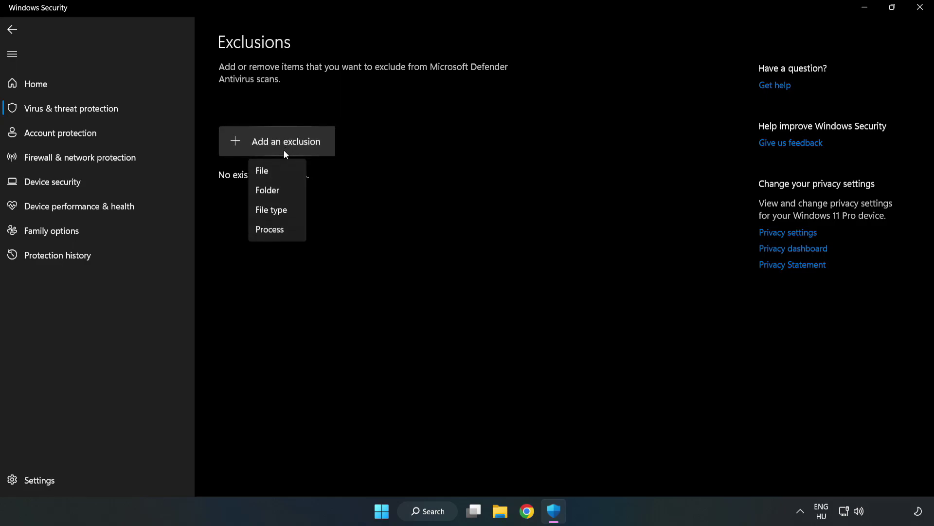
- Add a File exclusion for the NOT WORKING APP shortcut in C:\Program Files (x86)\NOT WORKING APP
{"action": "left_click", "coordinate": [266, 172]}
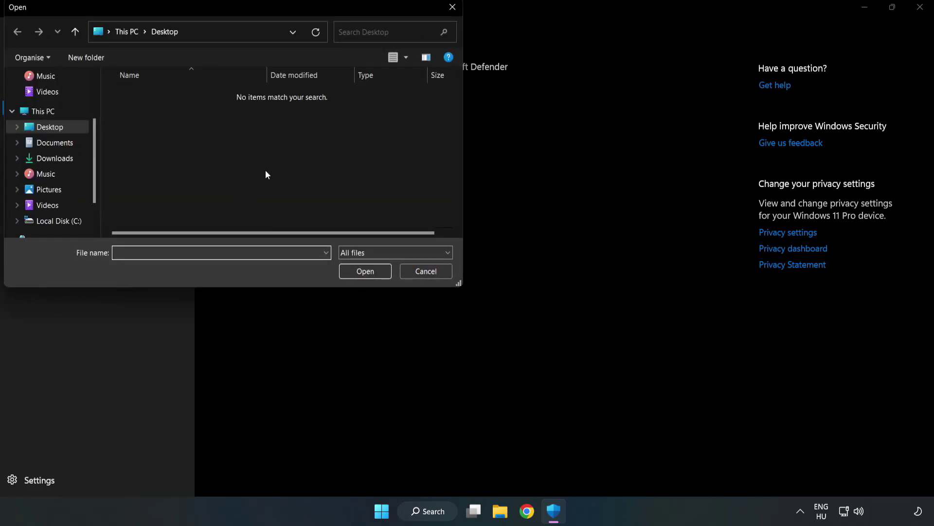
{"action": "left_click_drag", "start_coordinate": [250, 14], "coordinate": [430, 107]}
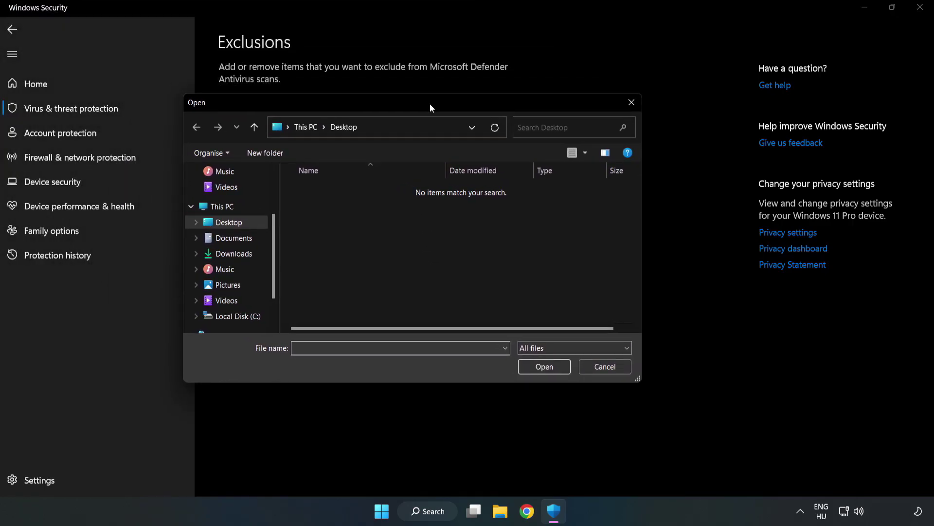
{"action": "left_click", "coordinate": [238, 316]}
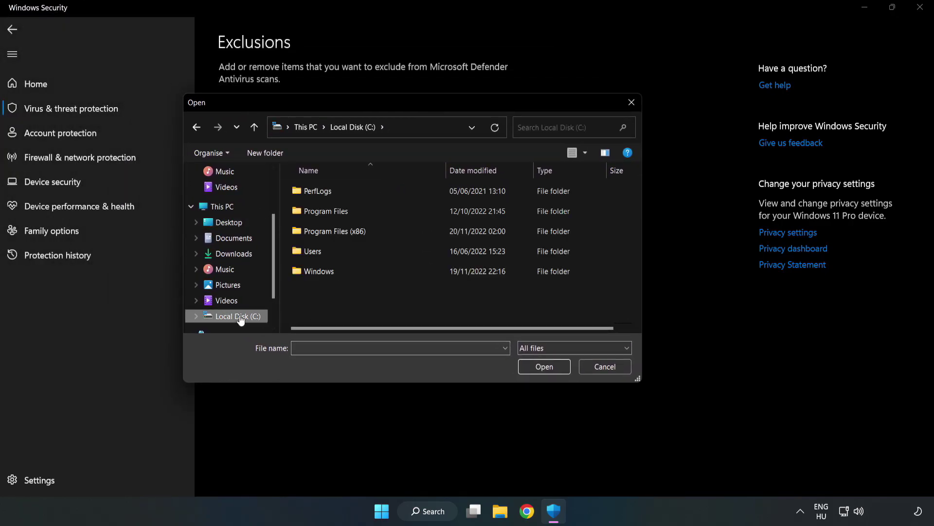
{"action": "double_click", "coordinate": [367, 231]}
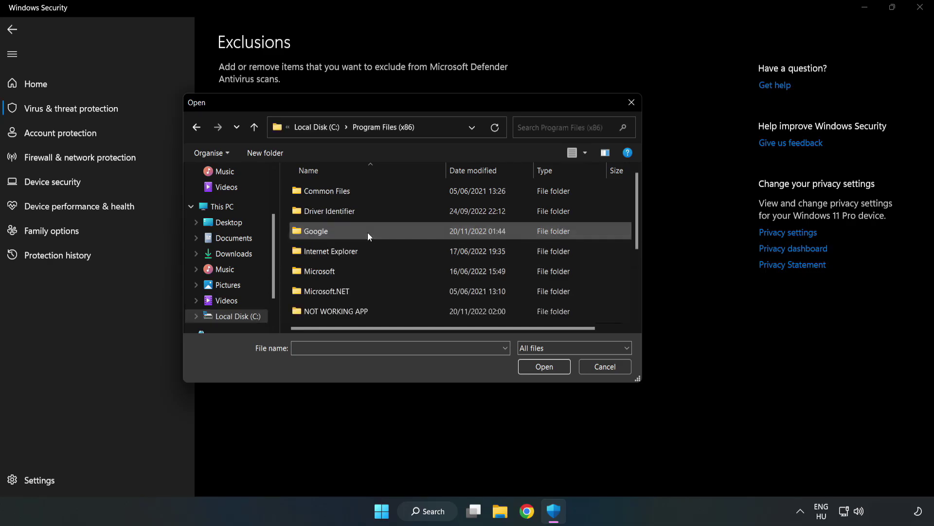
{"action": "double_click", "coordinate": [368, 311]}
{"action": "left_click", "coordinate": [329, 190]}
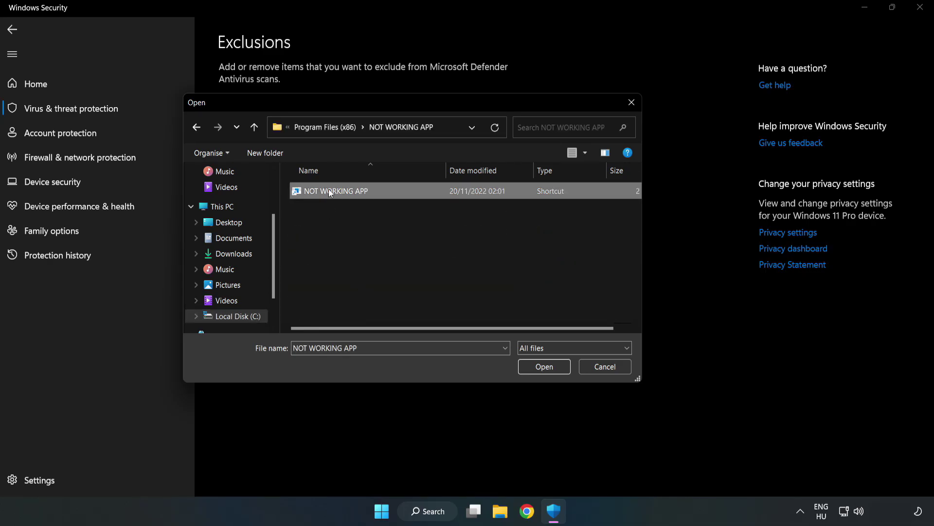
{"action": "left_click", "coordinate": [544, 367]}
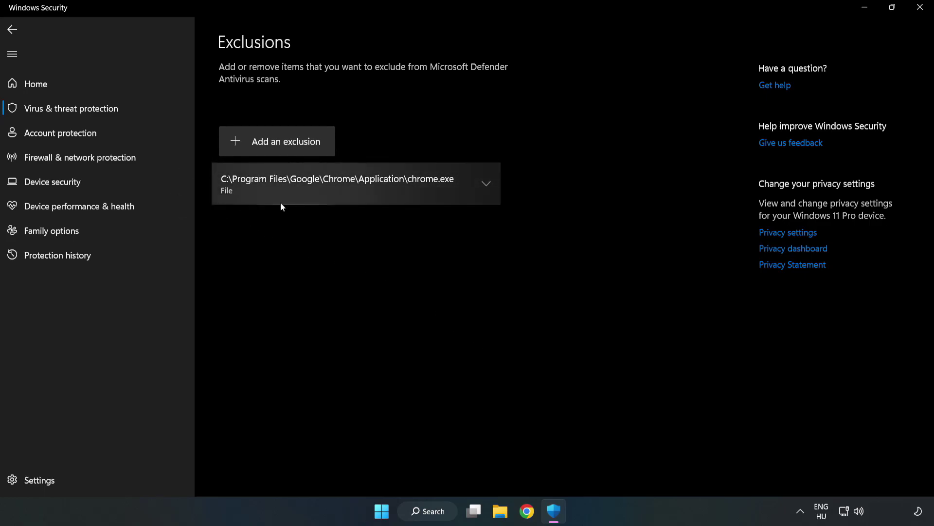
- Close Windows Security, leaving the chrome.exe exclusion in place, to return to the desktop
{"action": "left_click", "coordinate": [920, 12]}
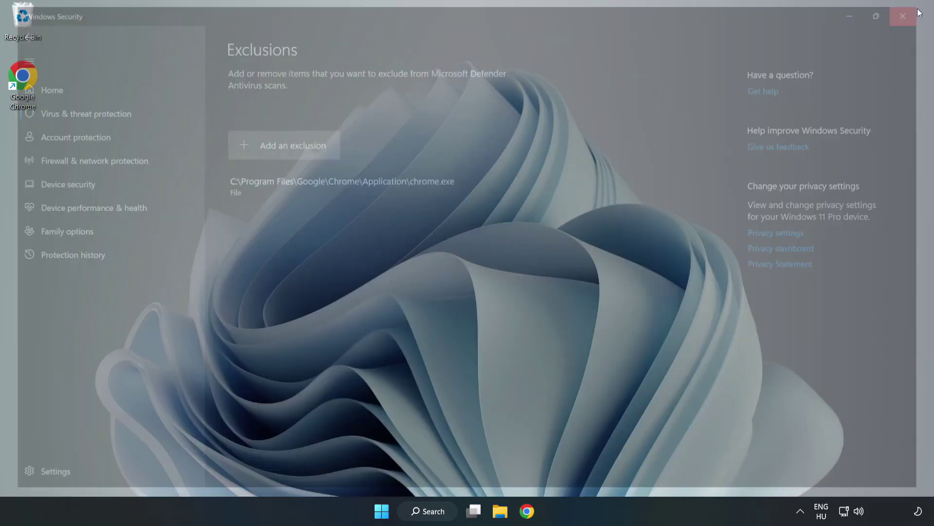